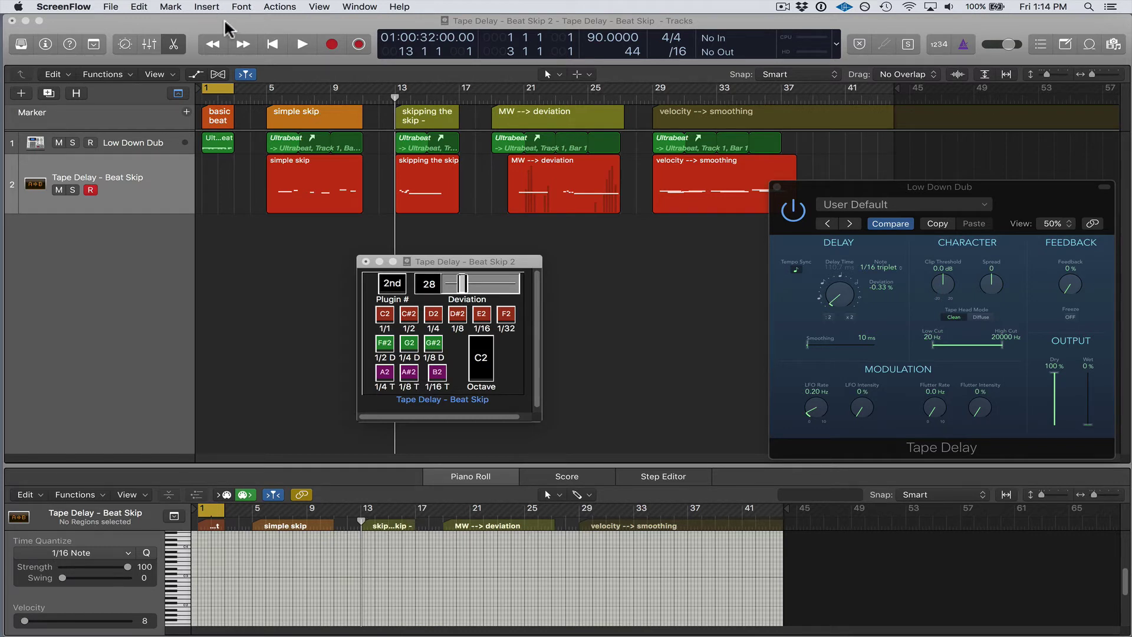
Play the arrangement from the start, then turn off the cycle and stop playback.
{"action": "left_click", "coordinate": [204, 21]}
{"action": "key", "text": "Return"}
{"action": "key", "text": "space"}
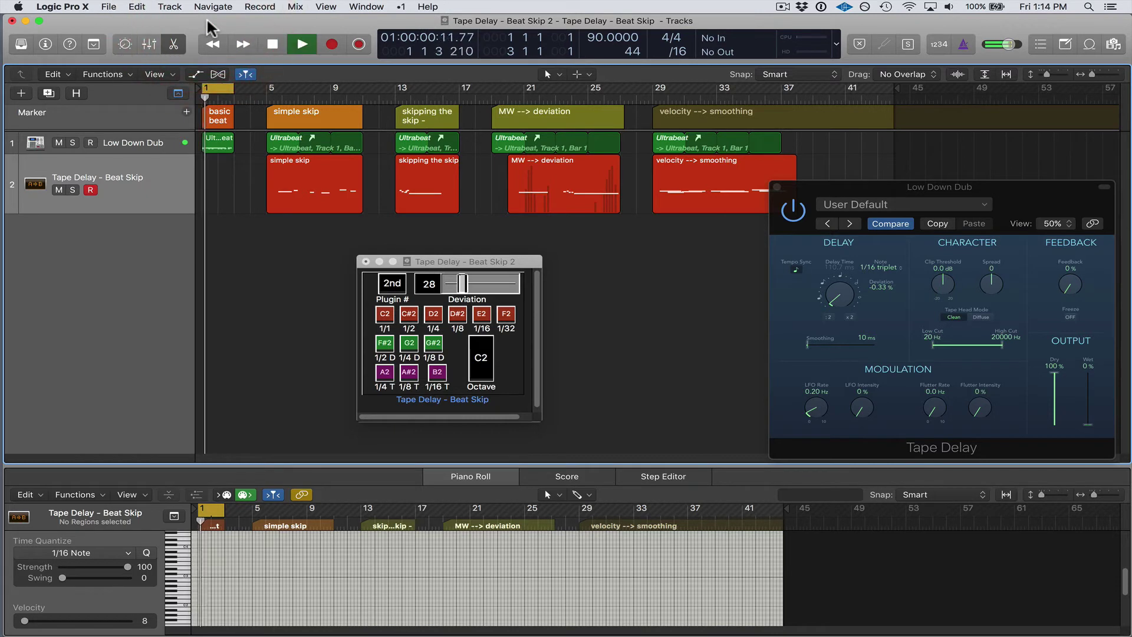
{"action": "left_click", "coordinate": [218, 90]}
{"action": "key", "text": "space"}
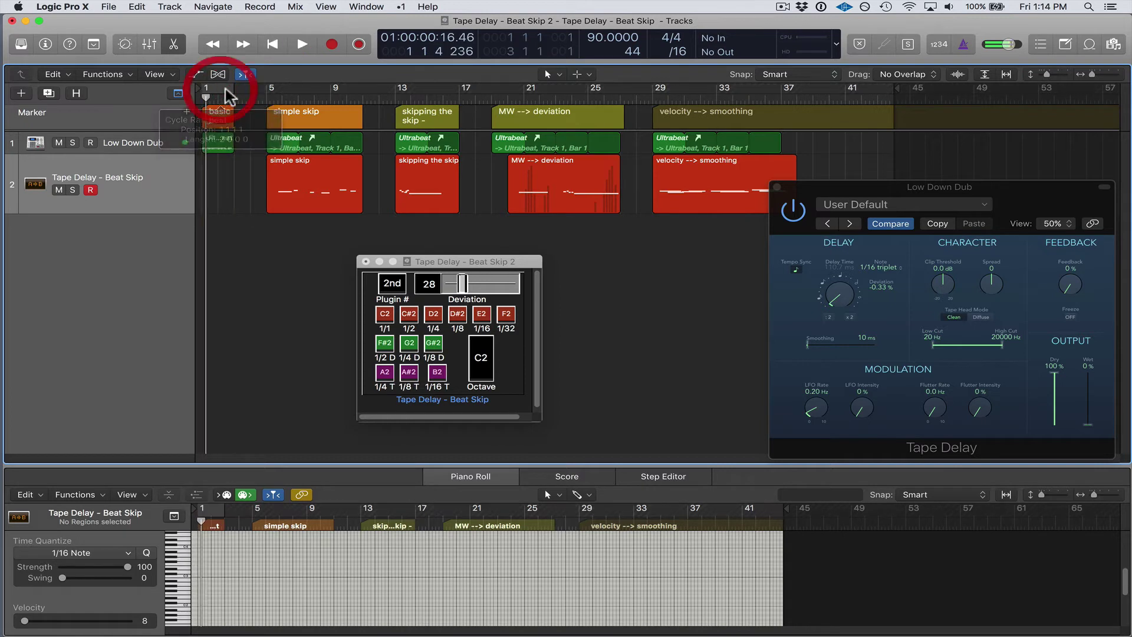
Play from bar 5 to hear the beat-skip delay, stop, and move the playhead to bar 13.
{"action": "left_click", "coordinate": [269, 98]}
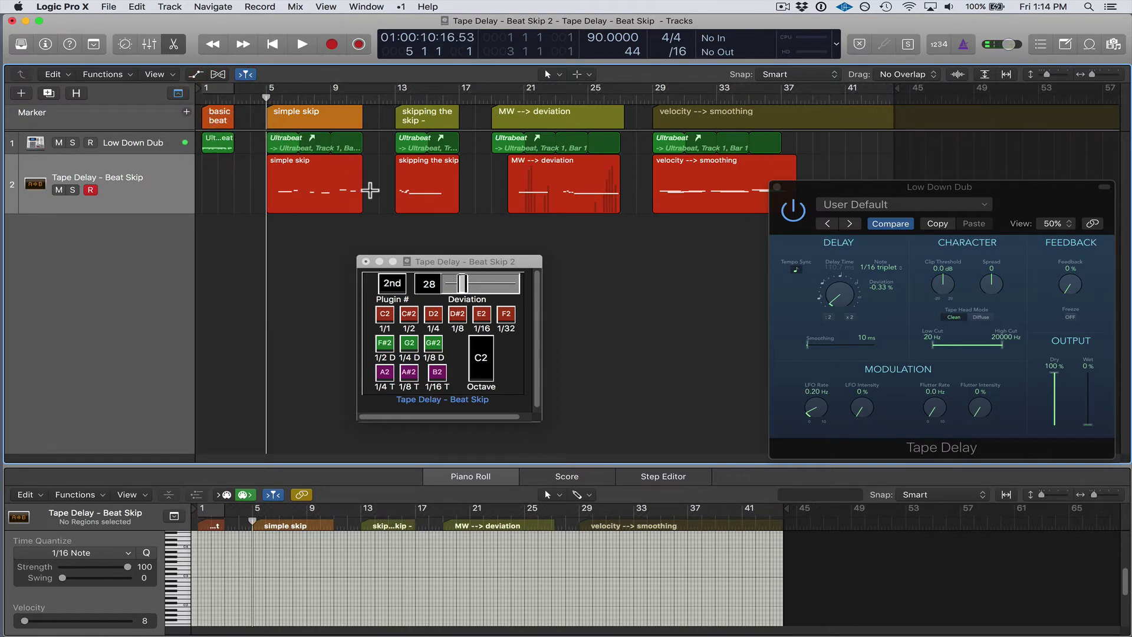
{"action": "key", "text": "space"}
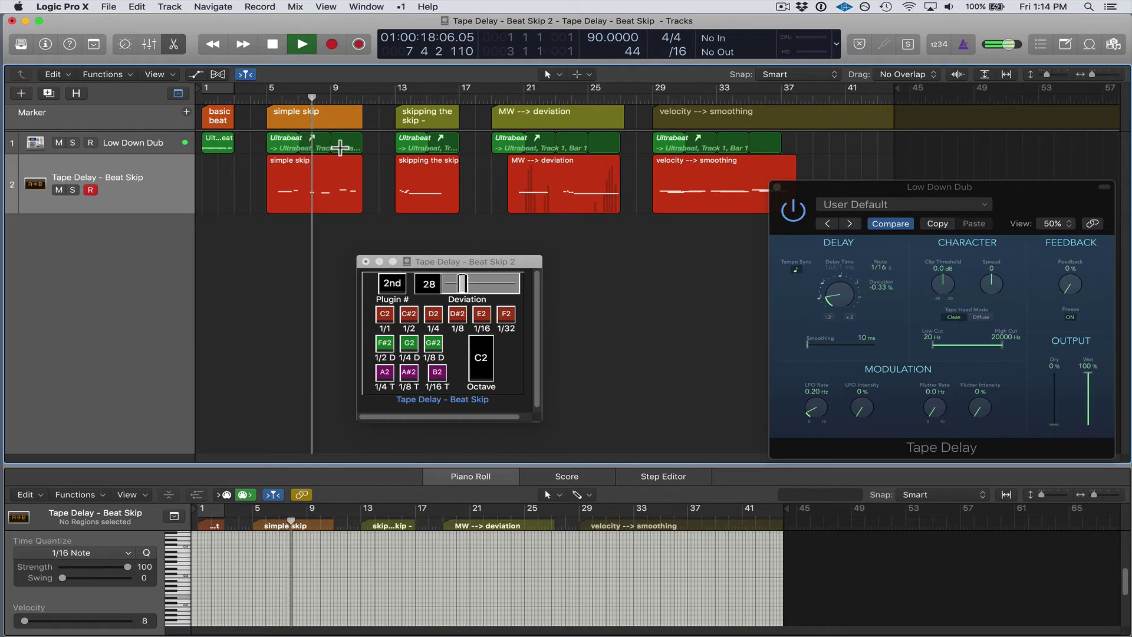
{"action": "key", "text": "space"}
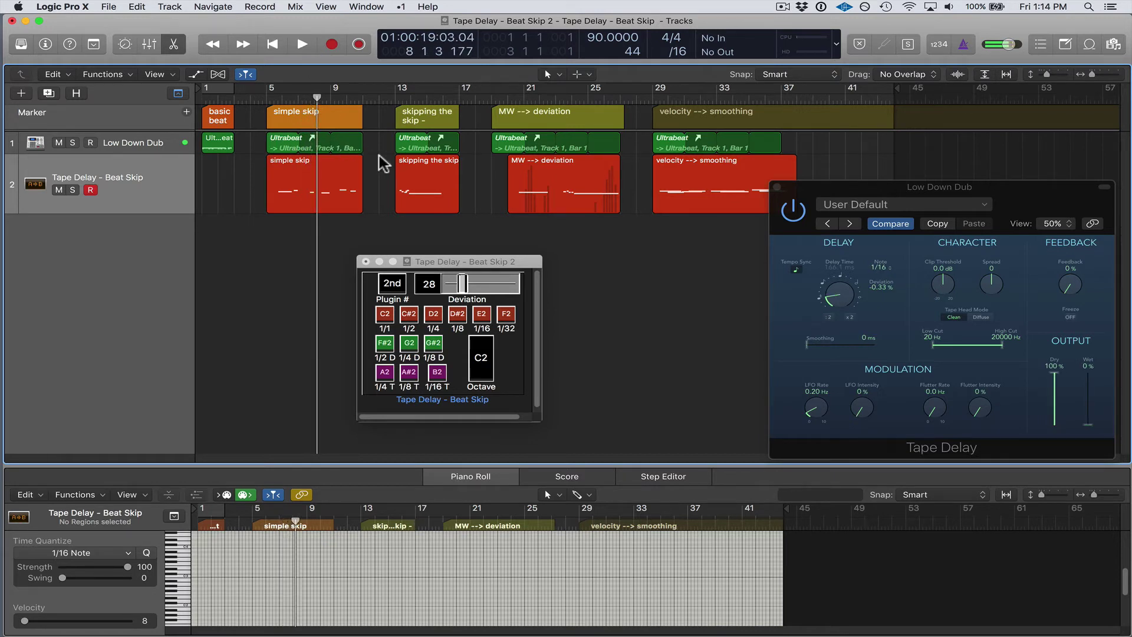
{"action": "left_click", "coordinate": [396, 94]}
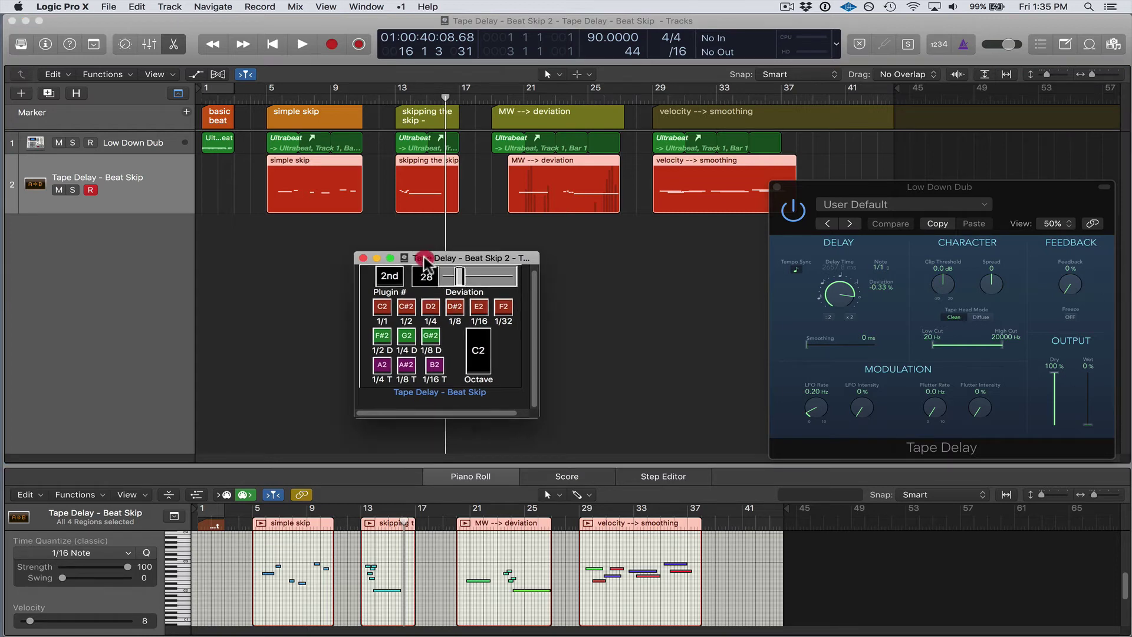
Move the Beat Skip device panel up and left and make it slightly smaller.
{"action": "left_click_drag", "start_coordinate": [429, 261], "coordinate": [415, 250]}
{"action": "left_click_drag", "start_coordinate": [523, 407], "coordinate": [553, 439]}
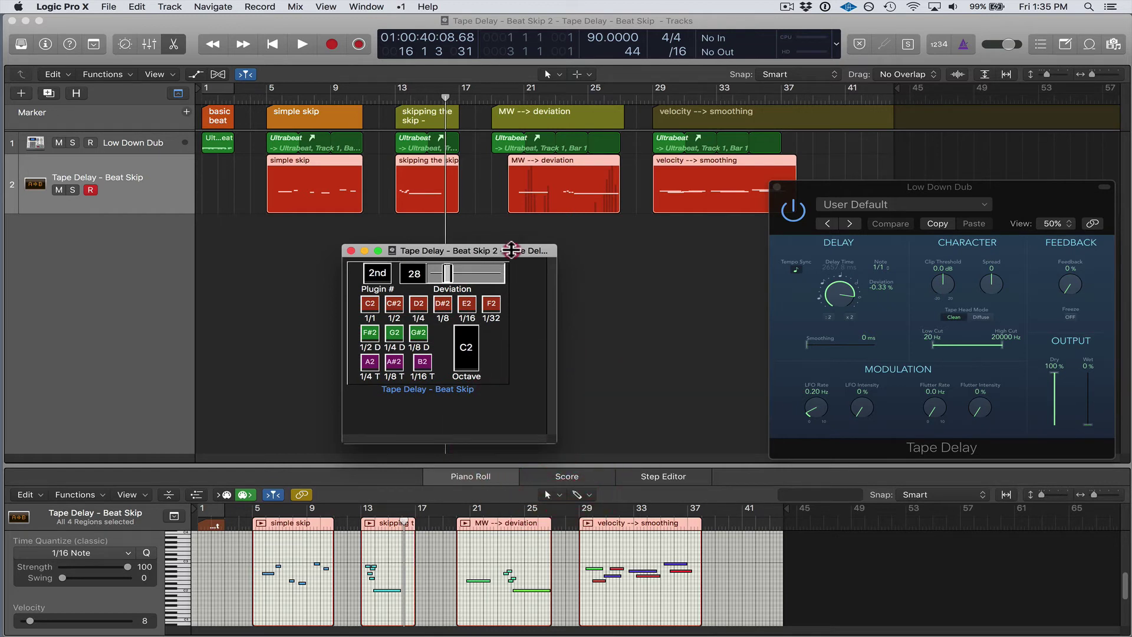
{"action": "left_click_drag", "start_coordinate": [507, 250], "coordinate": [480, 232]}
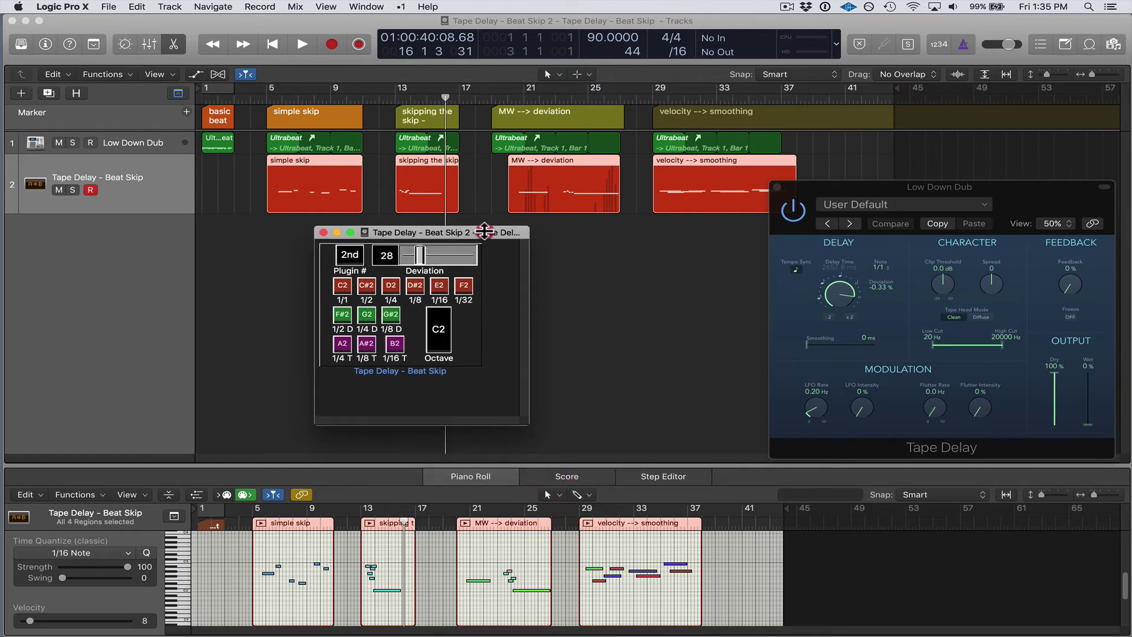
Turn off Protect Positions and Hide Cables in the panel's context menu.
{"action": "right_click", "coordinate": [500, 364]}
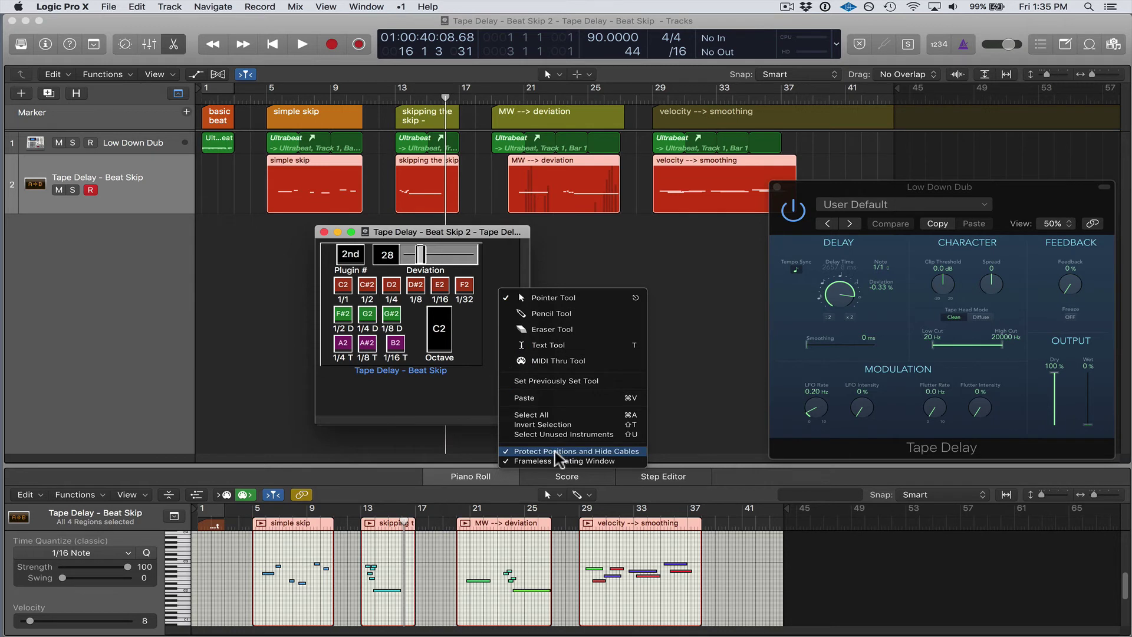
{"action": "left_click", "coordinate": [600, 456]}
{"action": "right_click", "coordinate": [508, 393]}
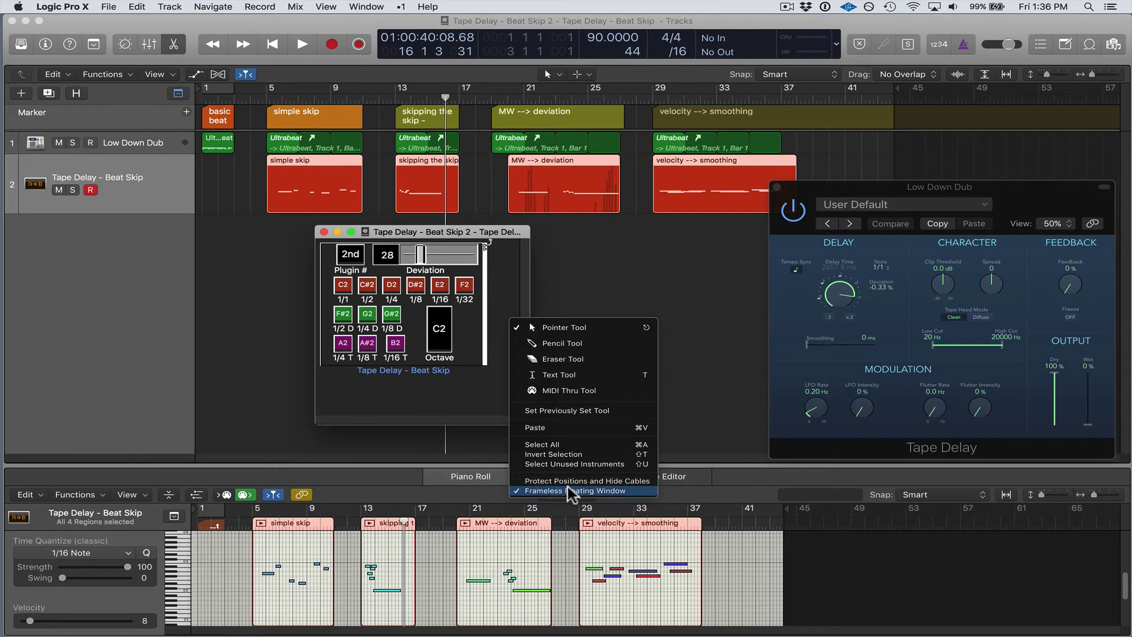
Turn off Frameless Floating Window and fit the narrowed Environment window fully on screen at top-left.
{"action": "left_click", "coordinate": [618, 493]}
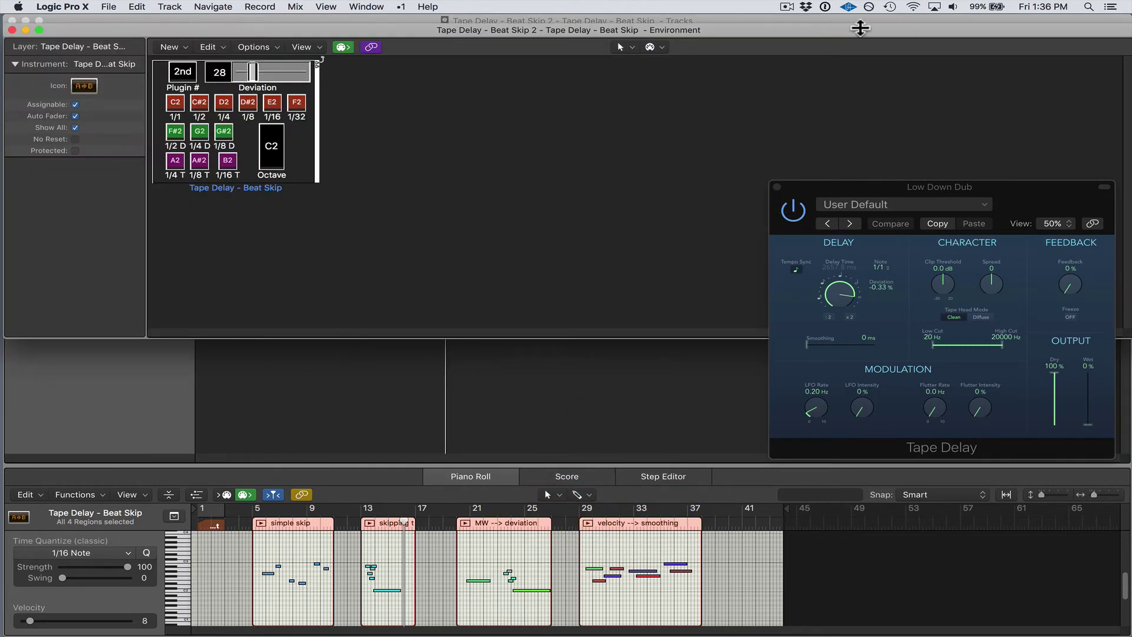
{"action": "left_click_drag", "start_coordinate": [860, 28], "coordinate": [686, 27]}
{"action": "left_click_drag", "start_coordinate": [841, 27], "coordinate": [549, 29]}
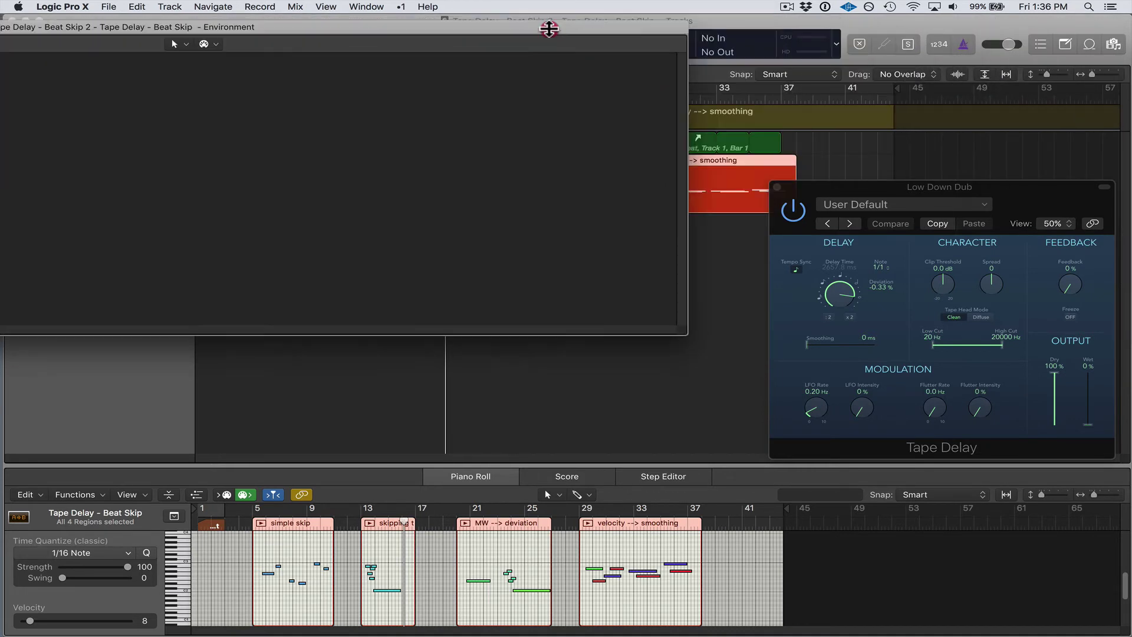
{"action": "left_click_drag", "start_coordinate": [685, 334], "coordinate": [362, 328]}
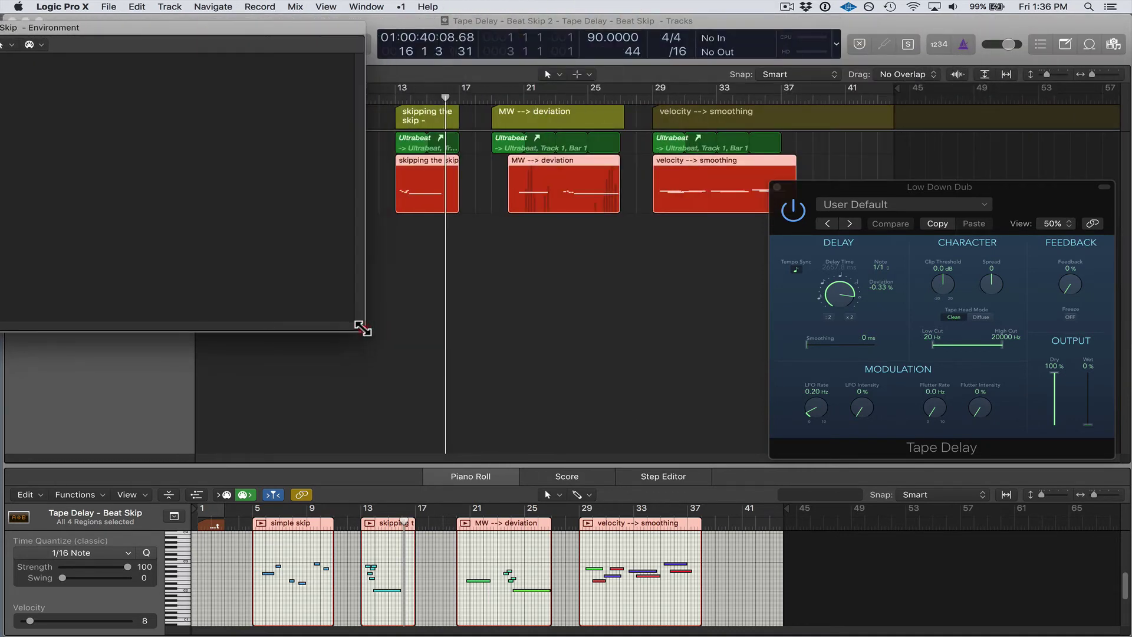
{"action": "left_click_drag", "start_coordinate": [203, 27], "coordinate": [725, 20]}
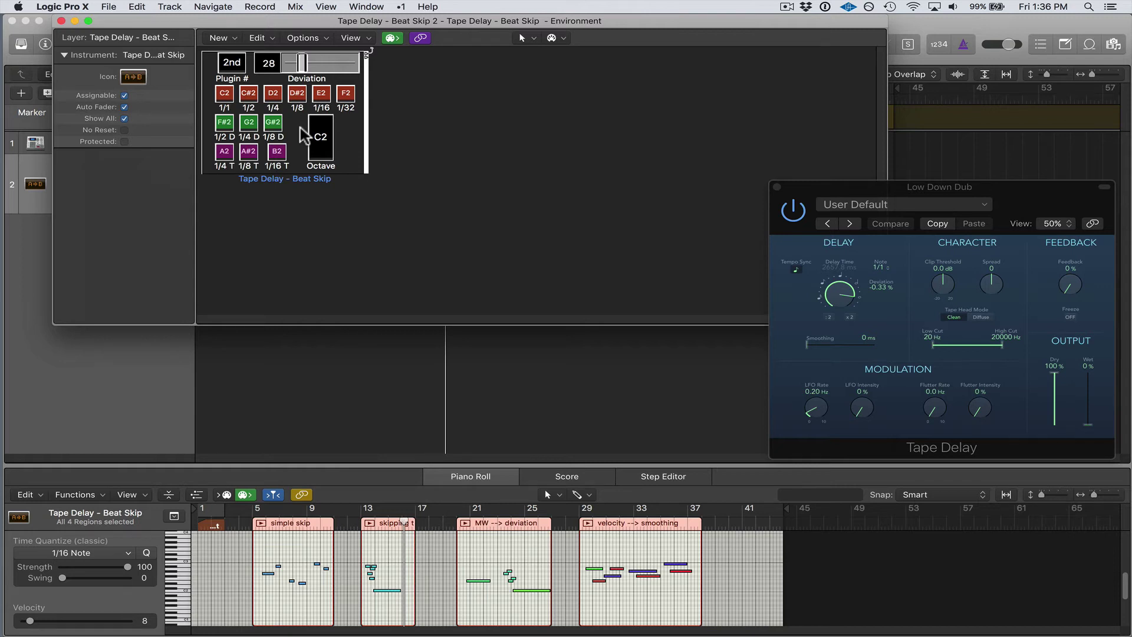
{"action": "left_click", "coordinate": [171, 38]}
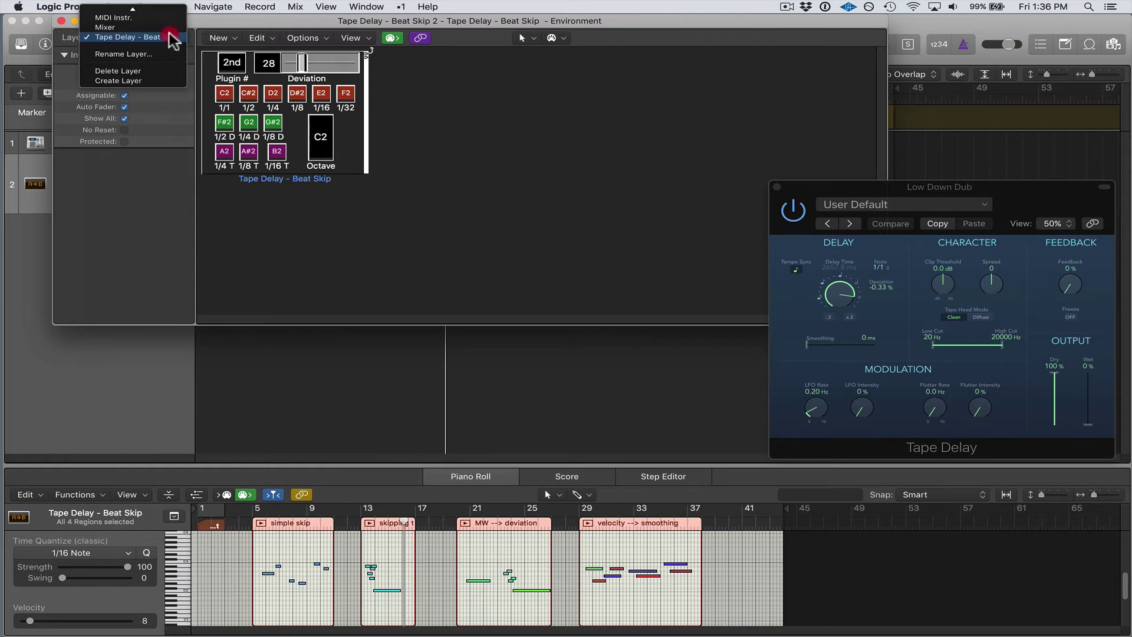
{"action": "scroll", "coordinate": [155, 26], "scroll_direction": "up", "scroll_amount": 2}
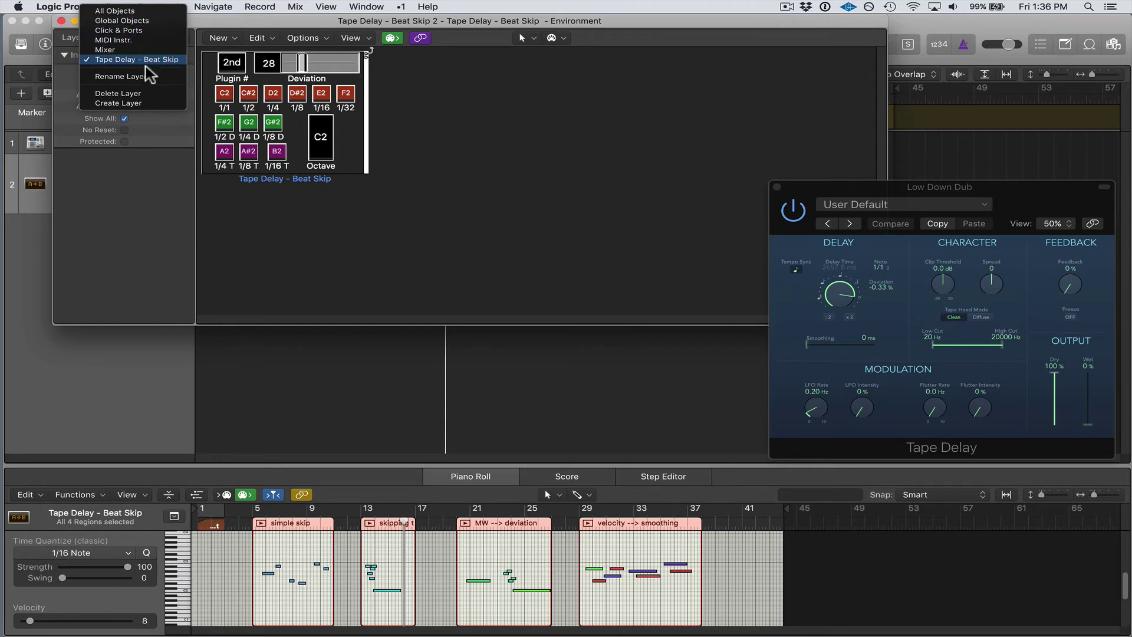
{"action": "left_click", "coordinate": [482, 164]}
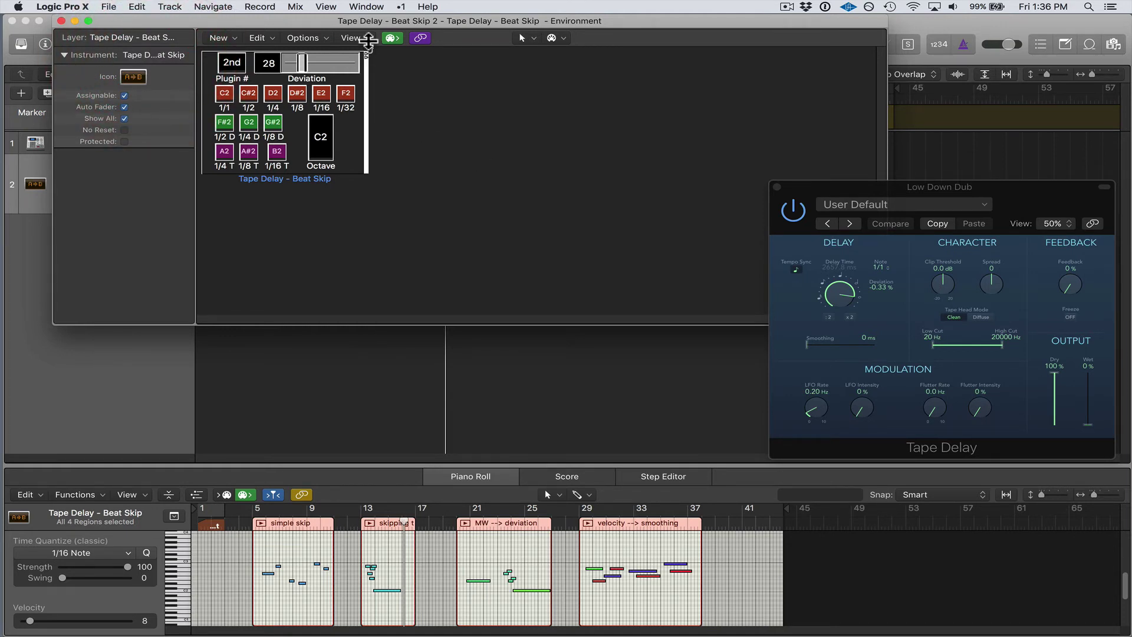
{"action": "left_click", "coordinate": [353, 38]}
{"action": "left_click", "coordinate": [367, 40]}
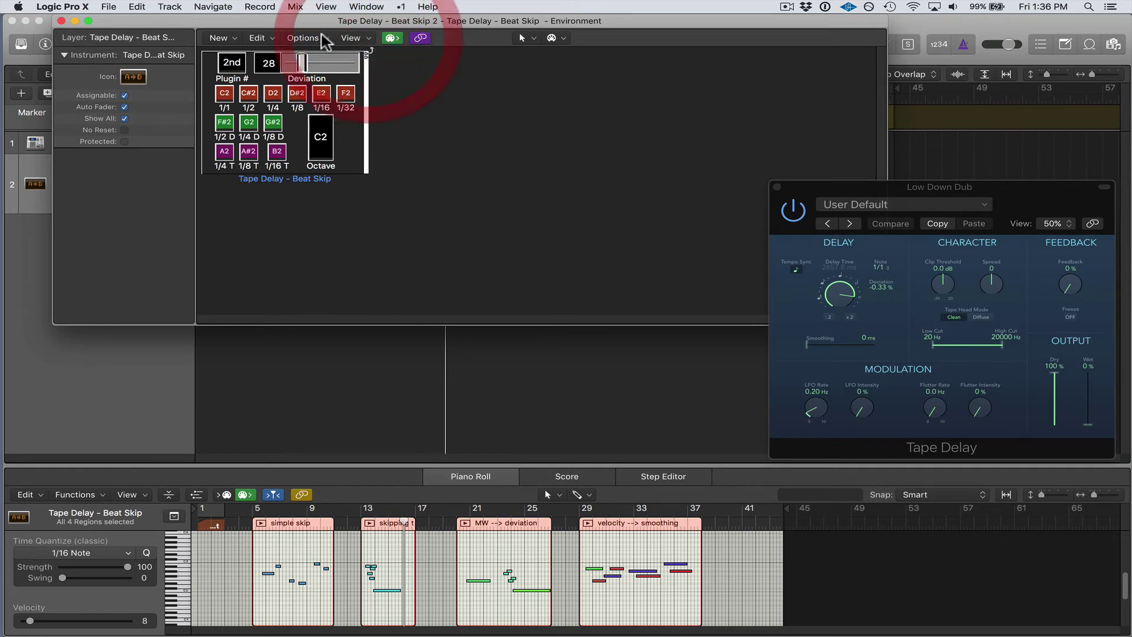
{"action": "left_click", "coordinate": [303, 37]}
{"action": "left_click", "coordinate": [343, 181]}
{"action": "mouse_move", "coordinate": [352, 190]}
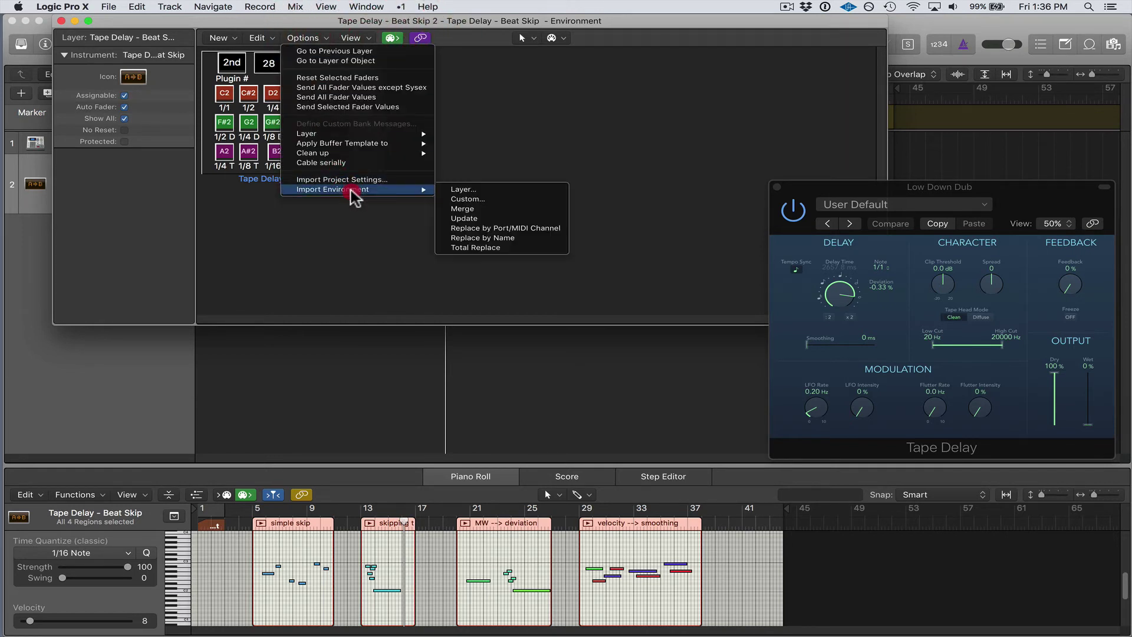
{"action": "left_click", "coordinate": [556, 153]}
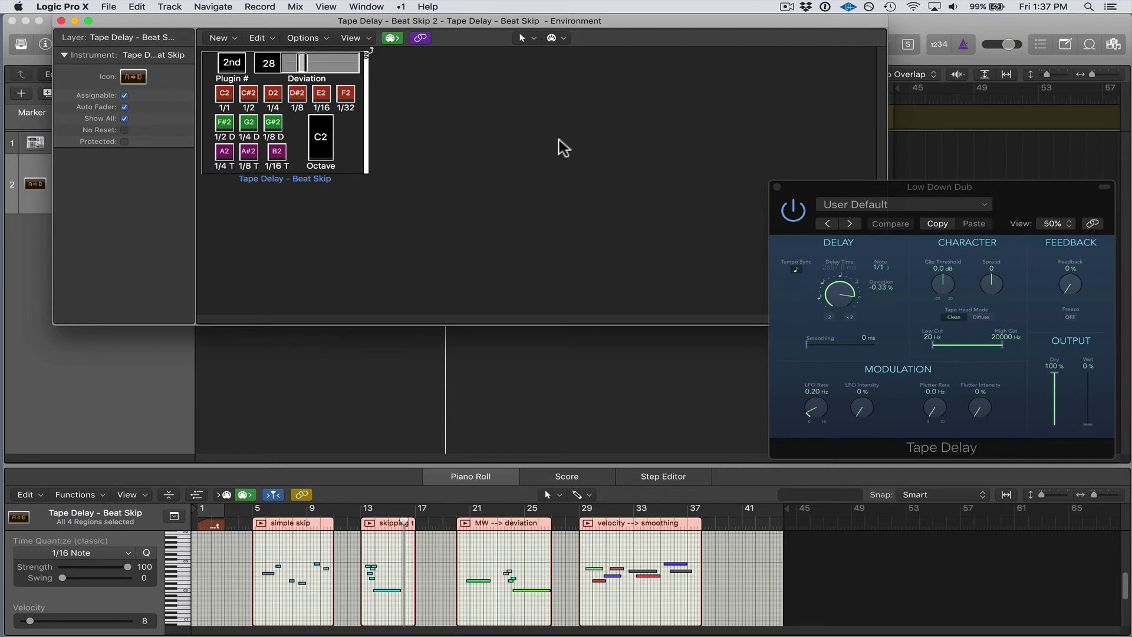
Shift the Environment window down and bring the Tracks area back to the front.
{"action": "left_click_drag", "start_coordinate": [109, 17], "coordinate": [313, 66]}
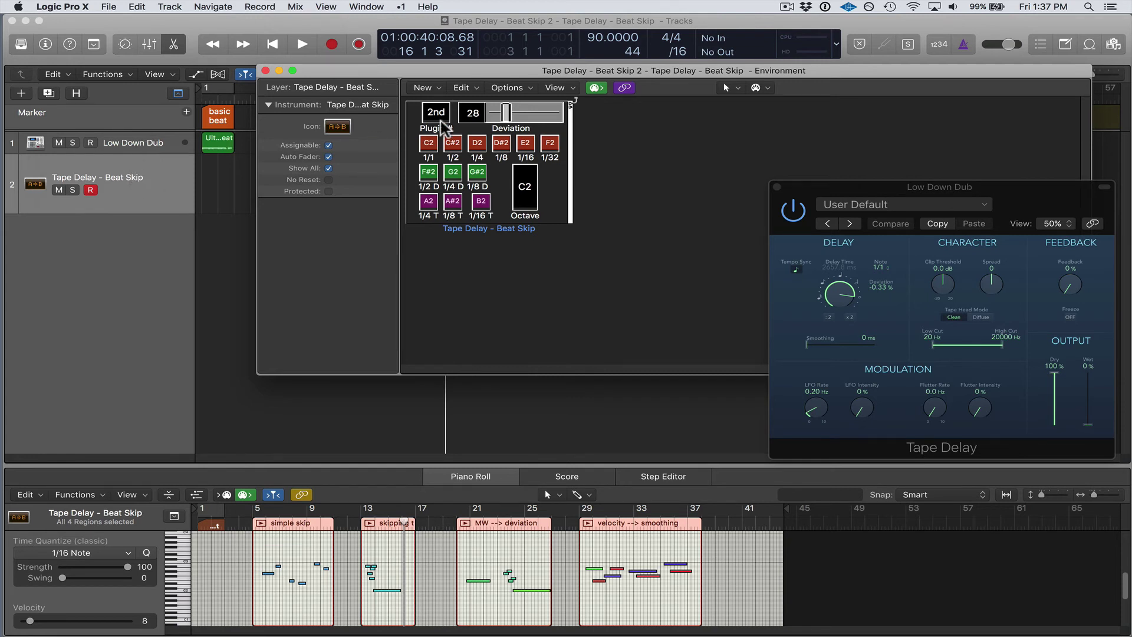
{"action": "left_click_drag", "start_coordinate": [356, 74], "coordinate": [356, 84]}
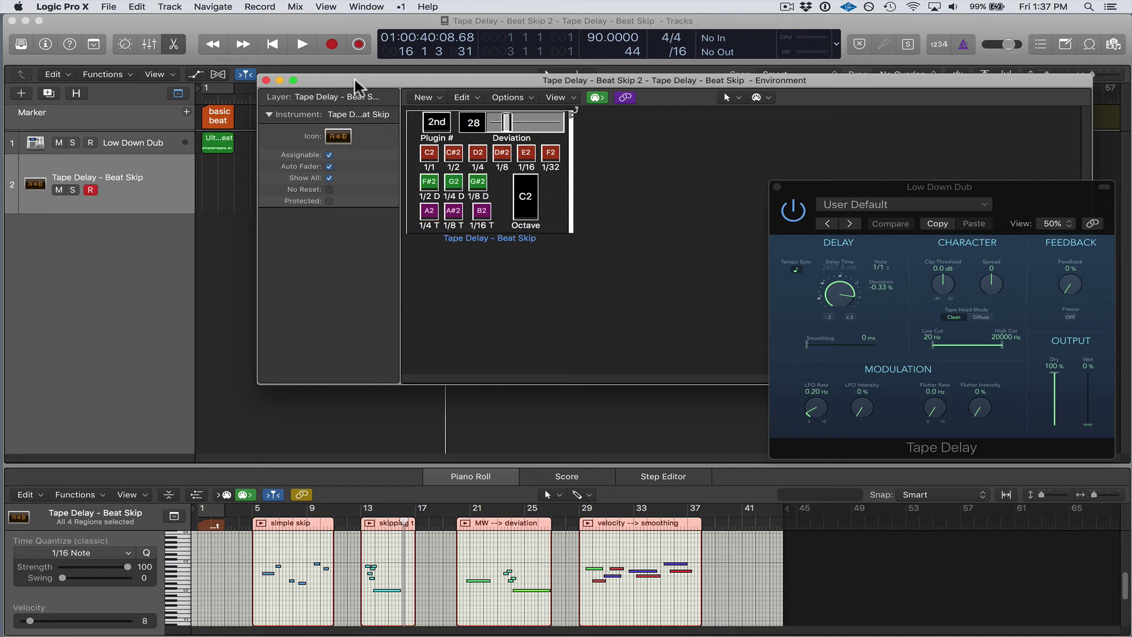
{"action": "left_click", "coordinate": [174, 192]}
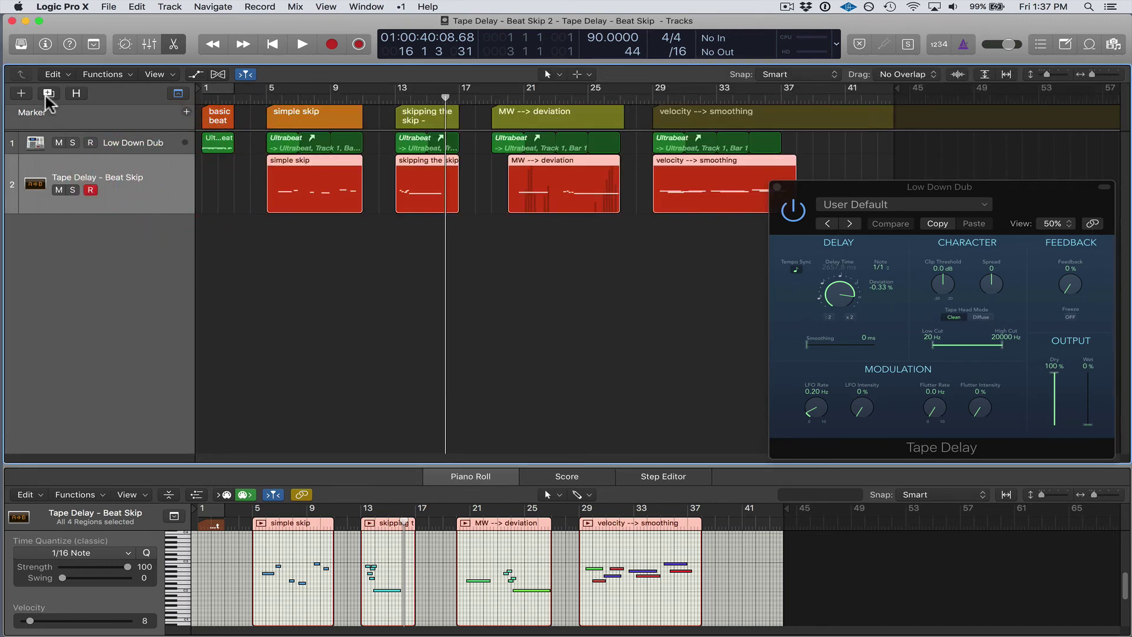
Create a new External MIDI track with its output set to Off, all channels.
{"action": "left_click", "coordinate": [20, 93]}
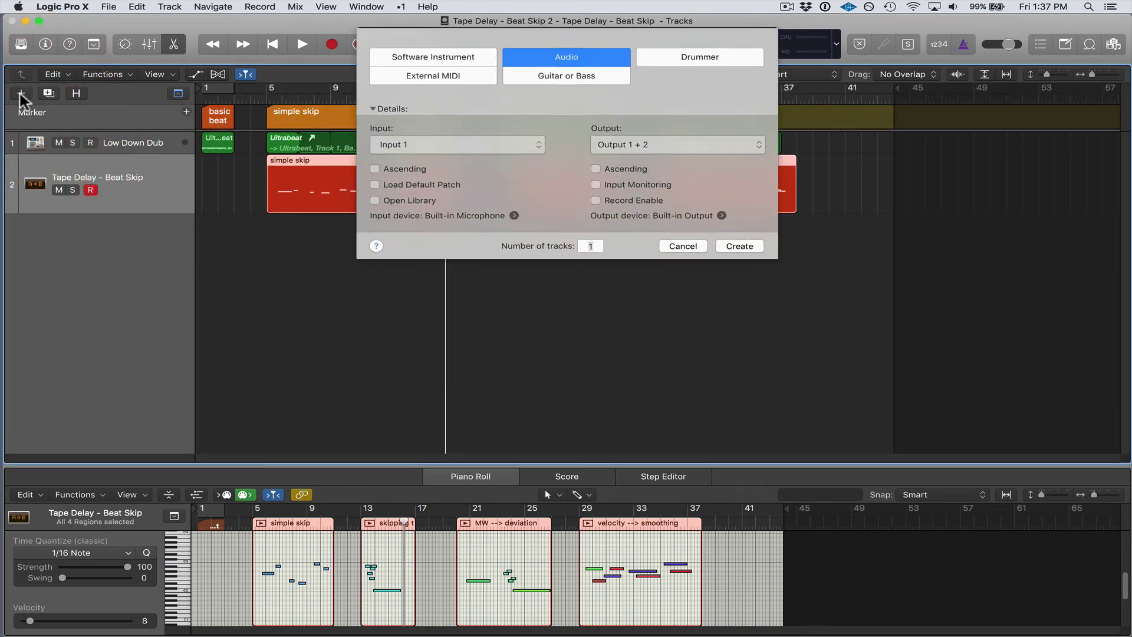
{"action": "left_click", "coordinate": [446, 75]}
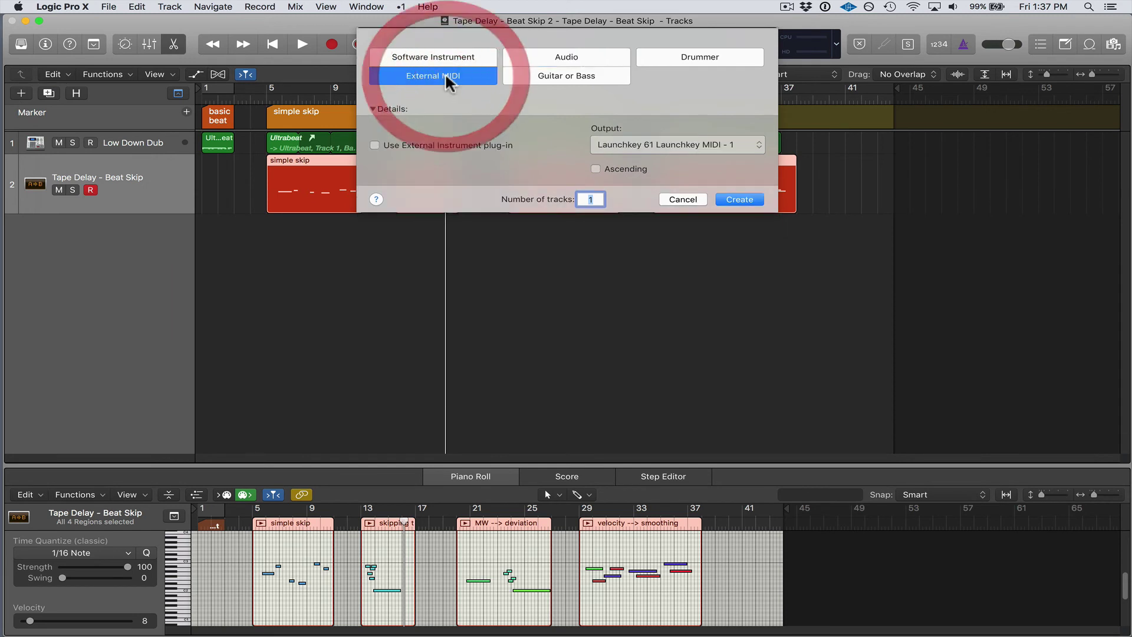
{"action": "left_click", "coordinate": [607, 146]}
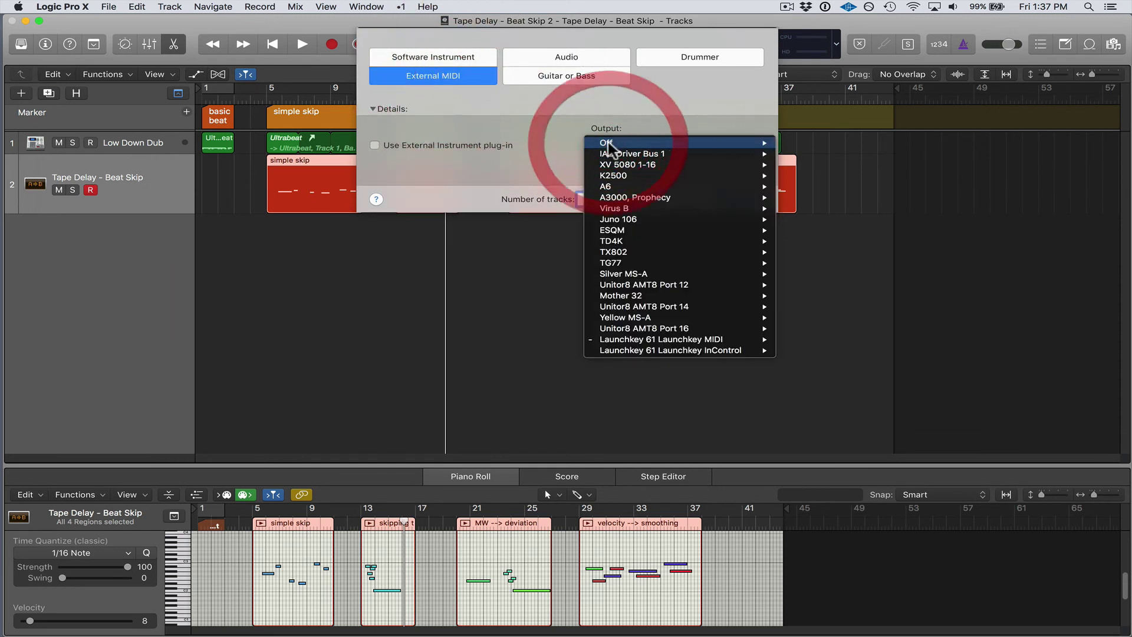
{"action": "left_click", "coordinate": [652, 148]}
{"action": "left_click", "coordinate": [651, 147]}
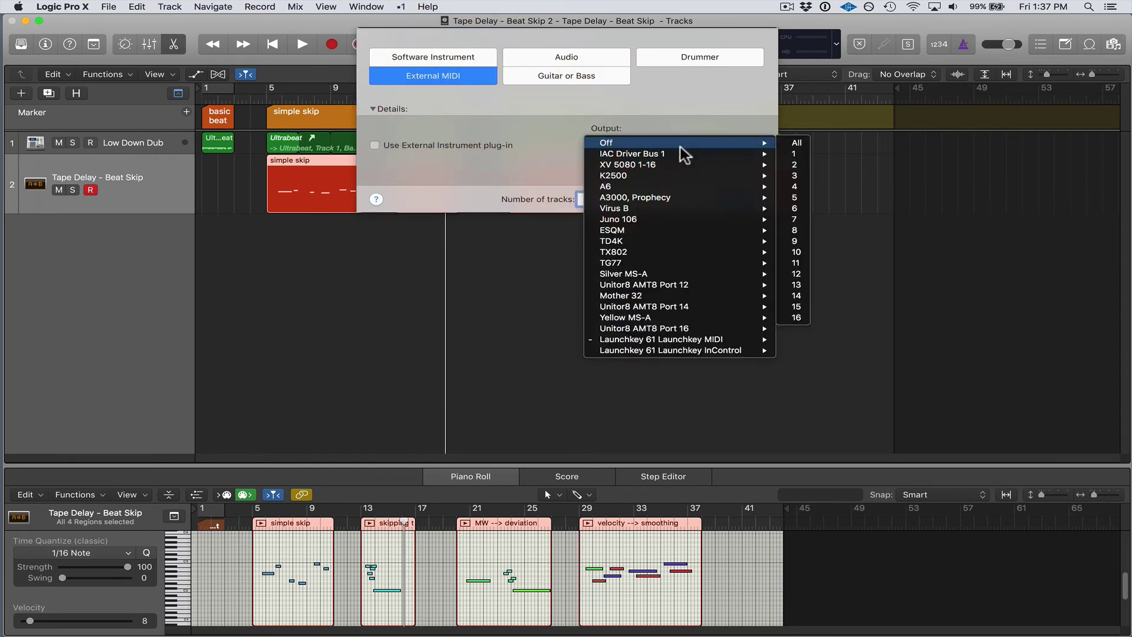
{"action": "left_click", "coordinate": [679, 152]}
{"action": "left_click", "coordinate": [575, 125]}
{"action": "left_click", "coordinate": [649, 141]}
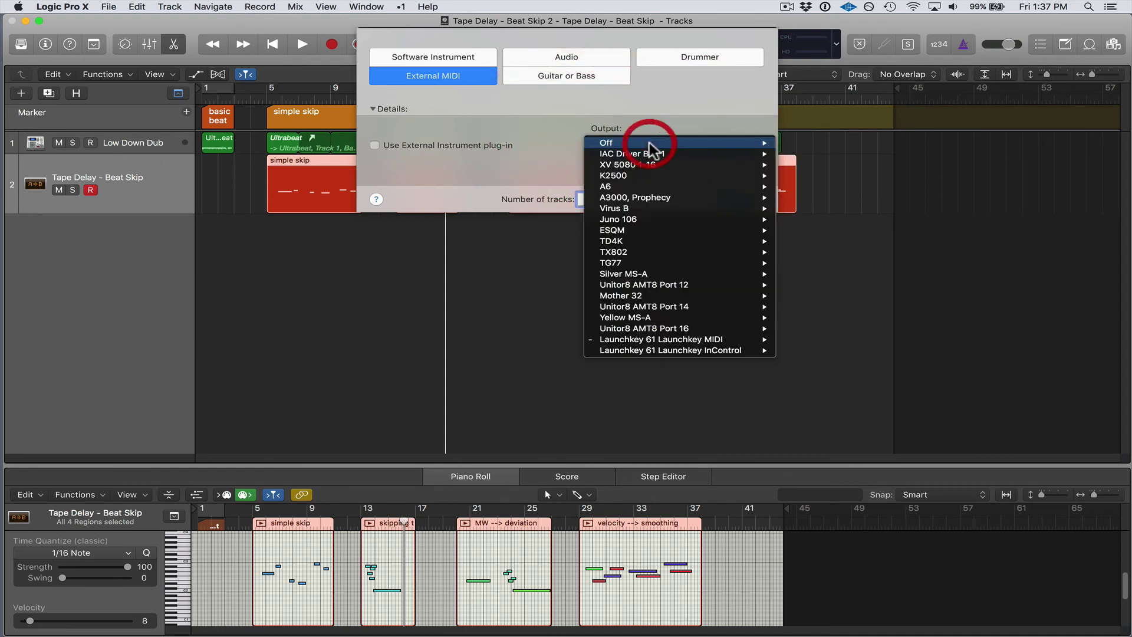
{"action": "mouse_move", "coordinate": [647, 144]}
{"action": "left_click", "coordinate": [802, 144]}
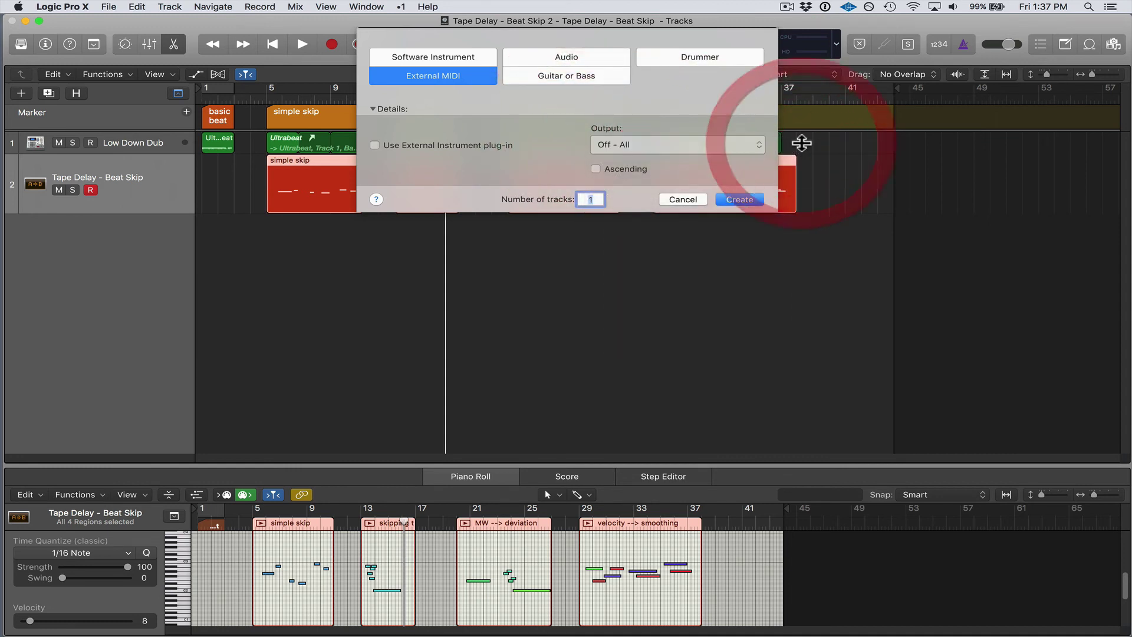
{"action": "left_click", "coordinate": [732, 199]}
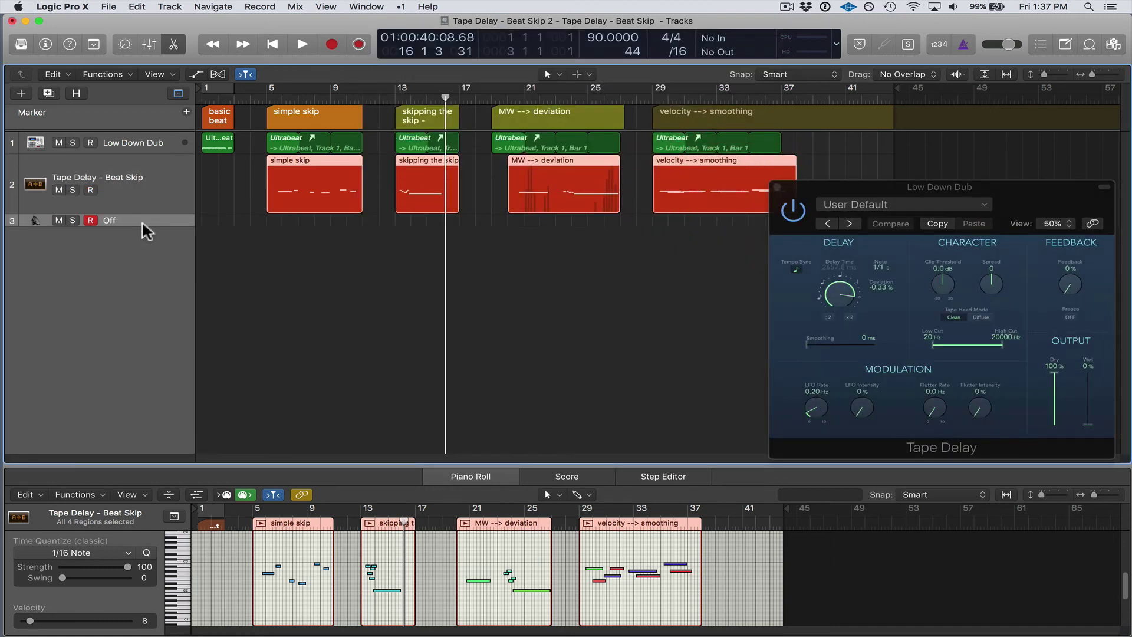
Enlarge track 3 and reassign it to Tape Delay - Beat Skip > Tape Delay - Beat Skip.
{"action": "left_click_drag", "start_coordinate": [189, 223], "coordinate": [189, 276]}
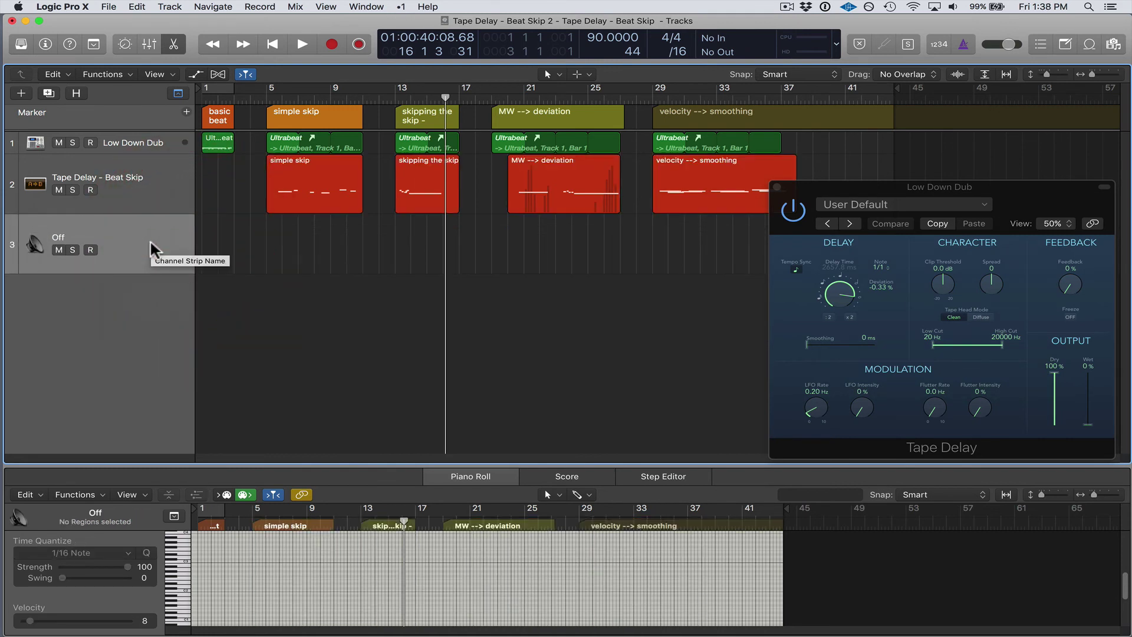
{"action": "right_click", "coordinate": [140, 236]}
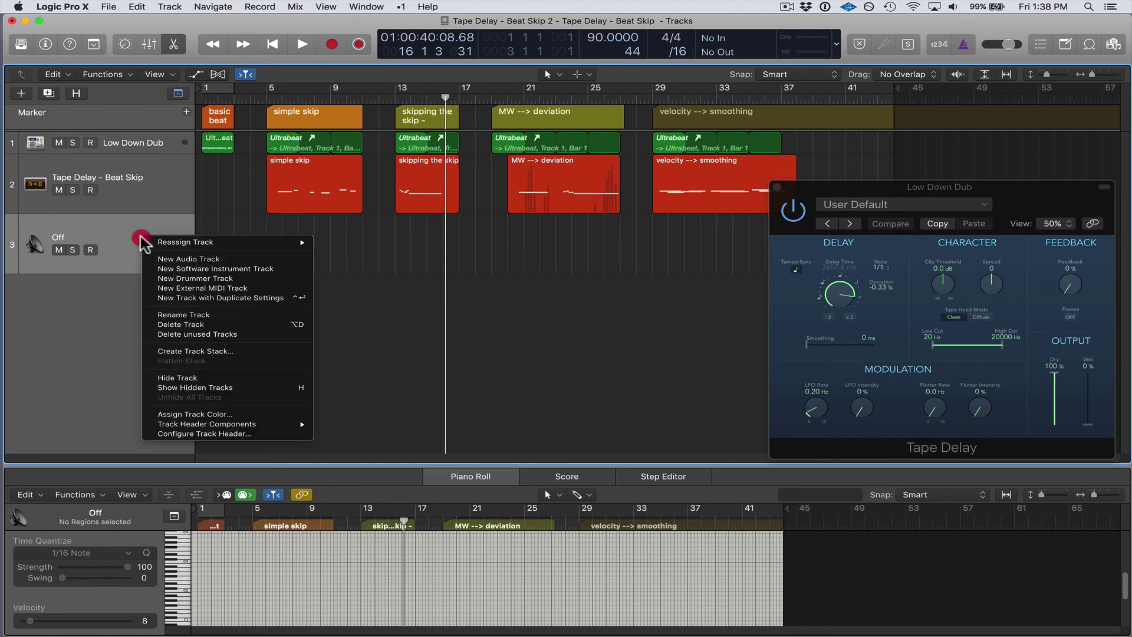
{"action": "left_click", "coordinate": [186, 308]}
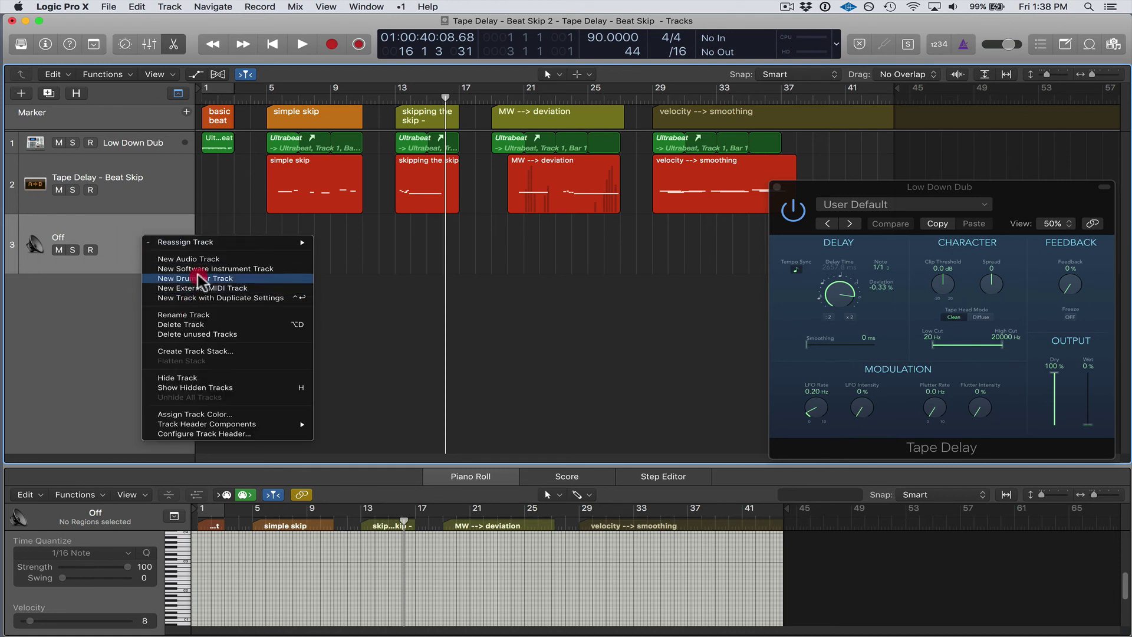
{"action": "mouse_move", "coordinate": [201, 243]}
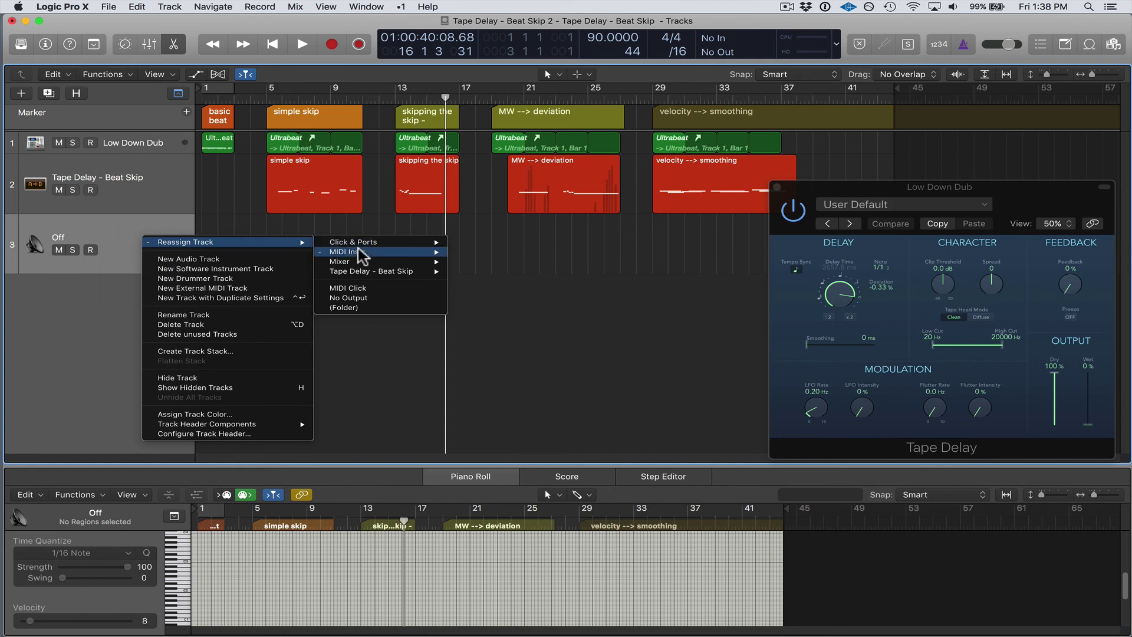
{"action": "mouse_move", "coordinate": [380, 272]}
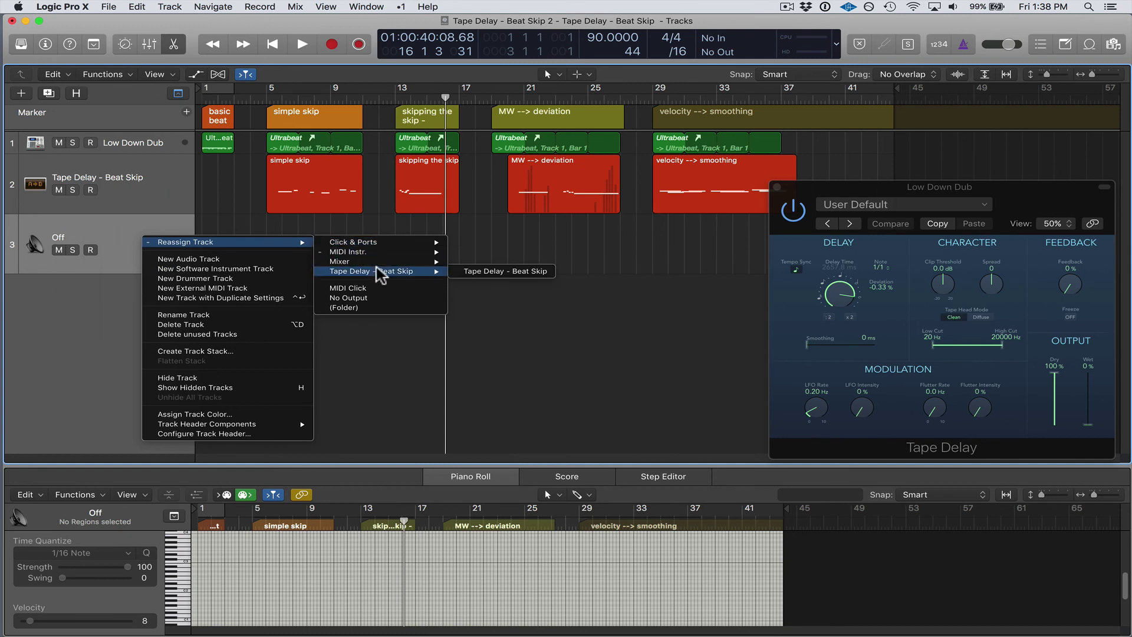
{"action": "left_click", "coordinate": [504, 271]}
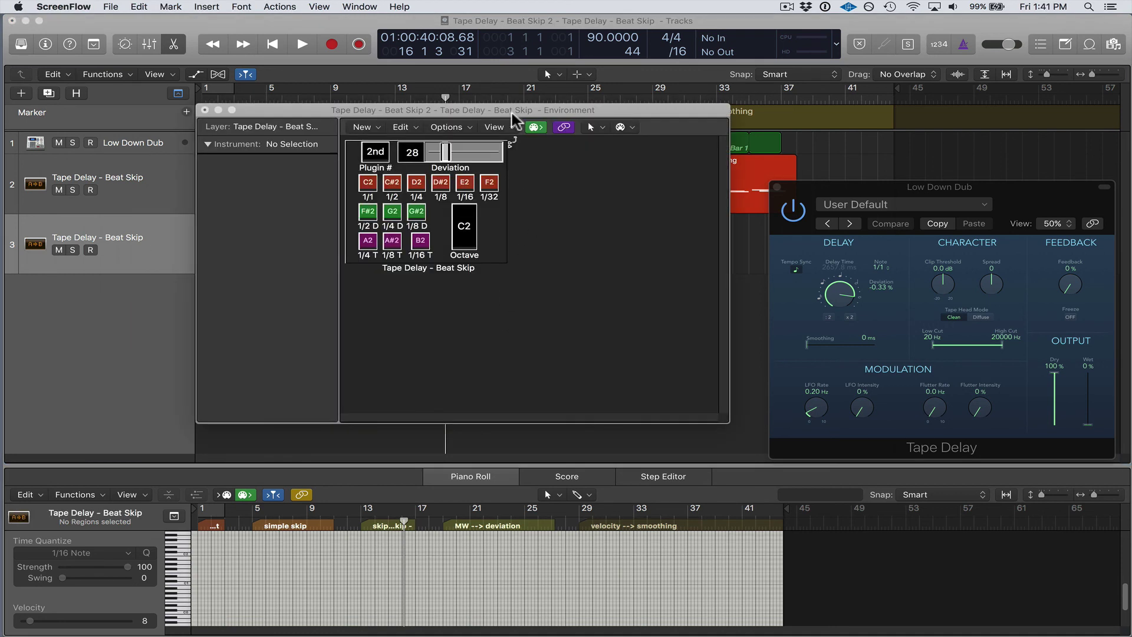
Verify the Tape Delay - Beat Skip assignment in the Environment and in tracks 2 and 3's options.
{"action": "left_click", "coordinate": [505, 111]}
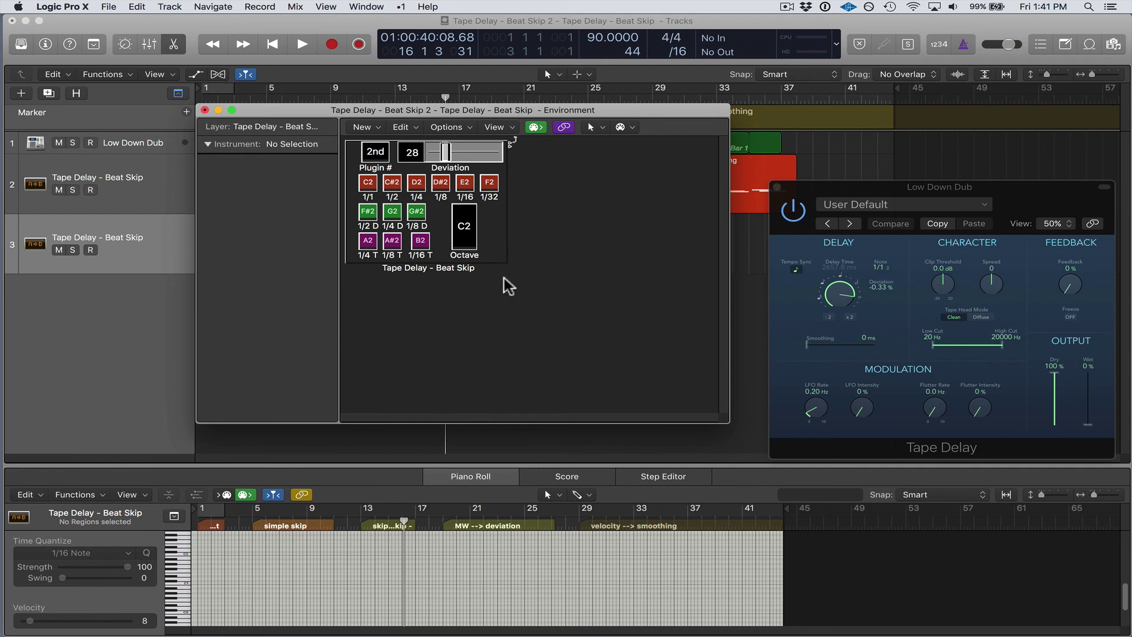
{"action": "left_click", "coordinate": [446, 272]}
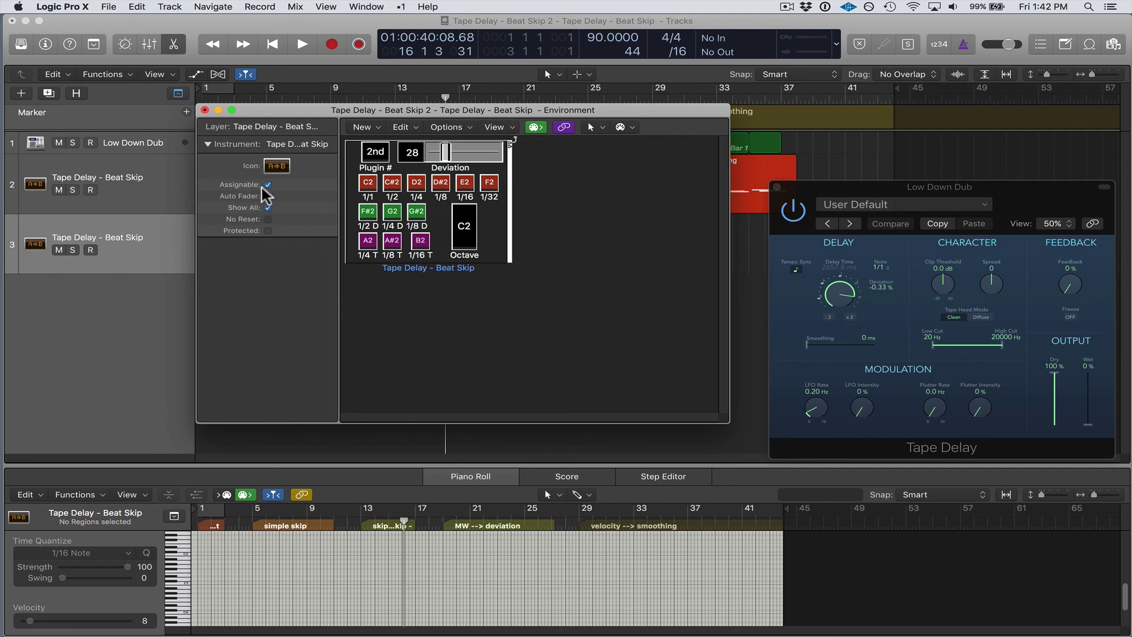
{"action": "left_click", "coordinate": [204, 111]}
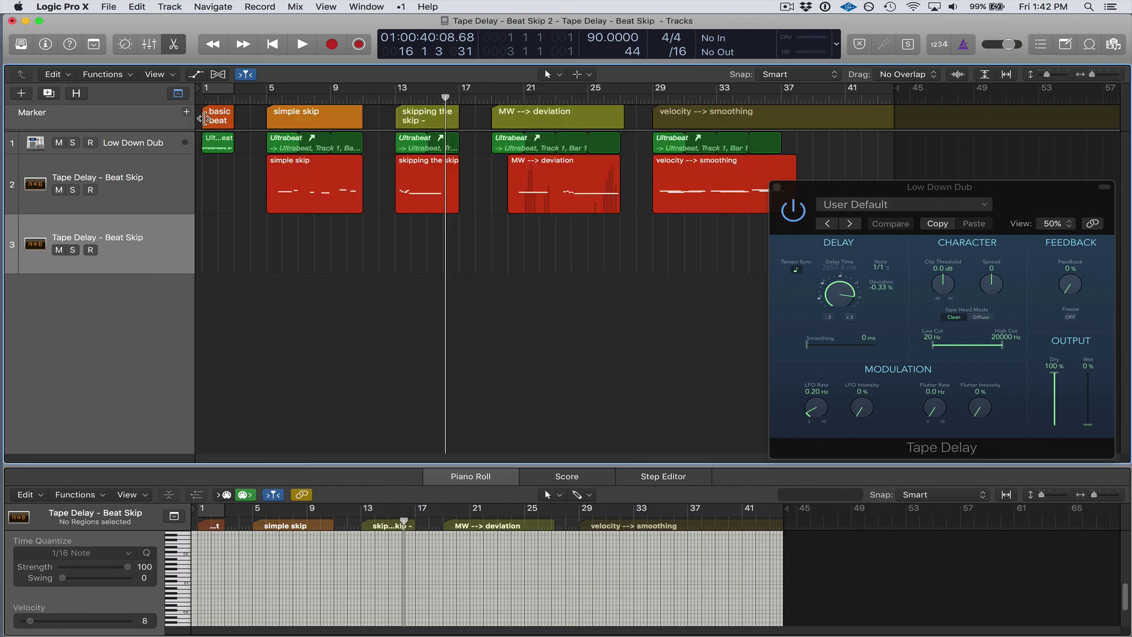
{"action": "right_click", "coordinate": [156, 175]}
{"action": "left_click", "coordinate": [165, 188]}
{"action": "right_click", "coordinate": [150, 218]}
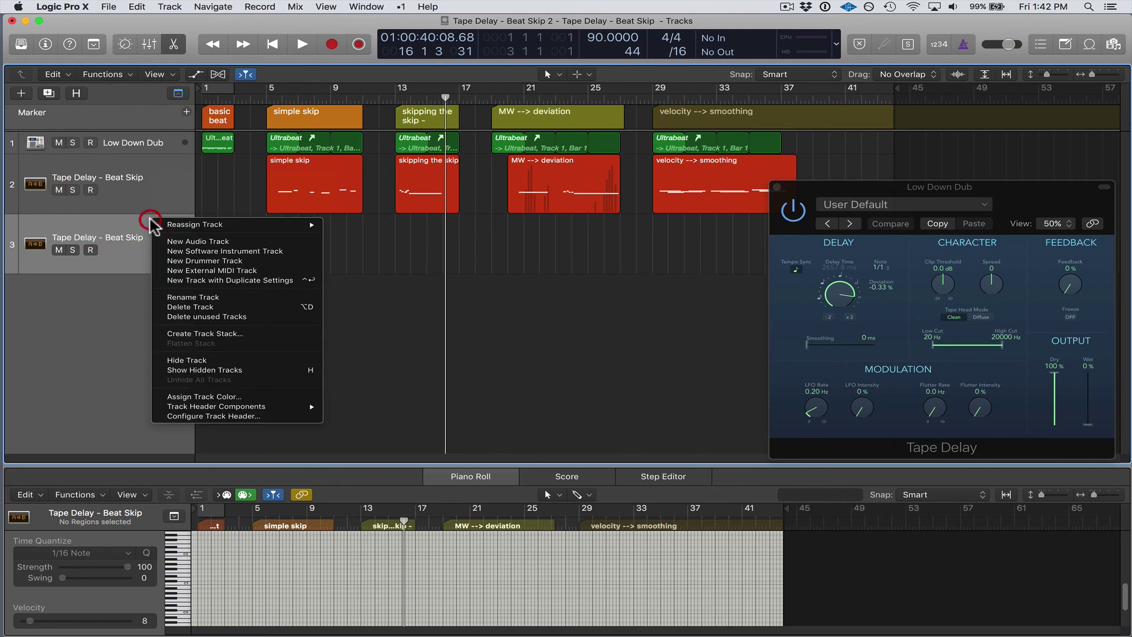
{"action": "mouse_move", "coordinate": [212, 225]}
{"action": "mouse_move", "coordinate": [401, 247]}
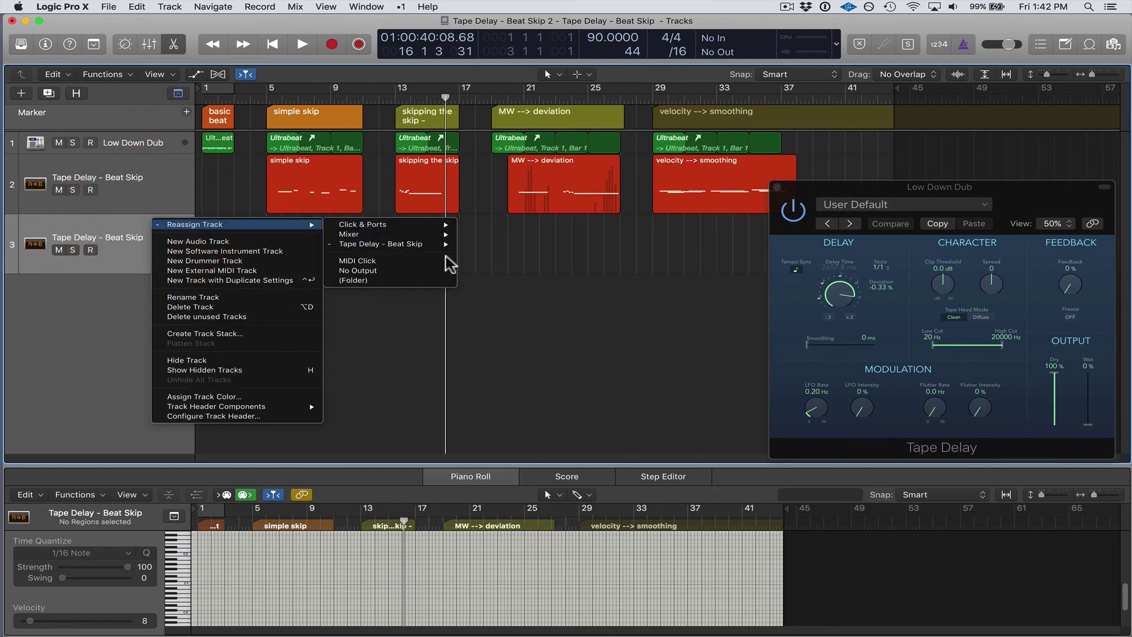
{"action": "left_click", "coordinate": [615, 264]}
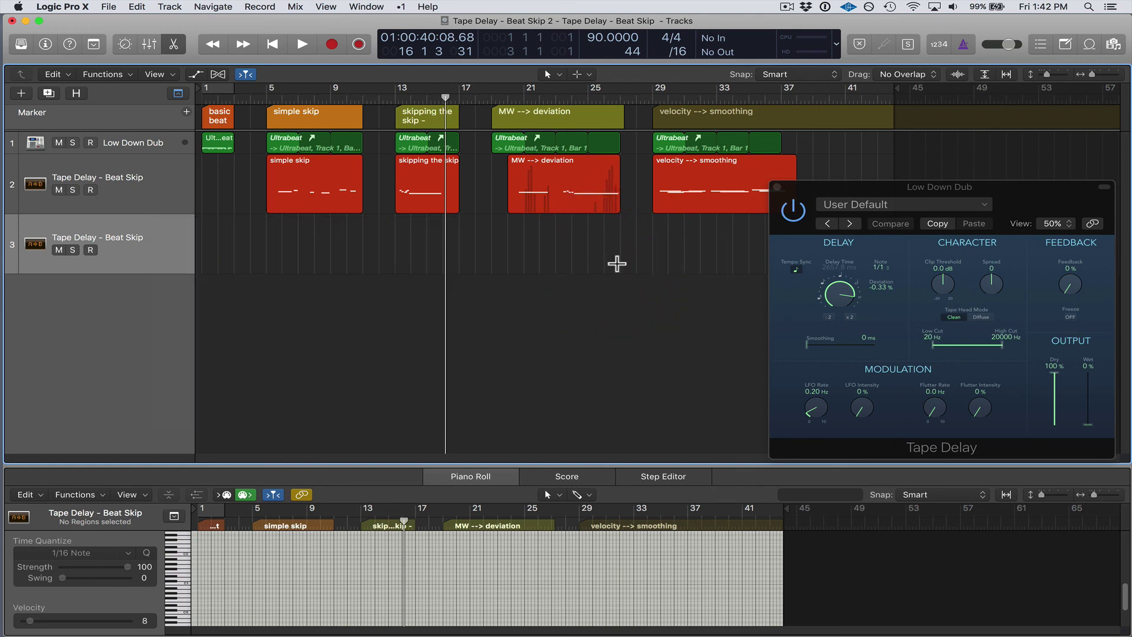